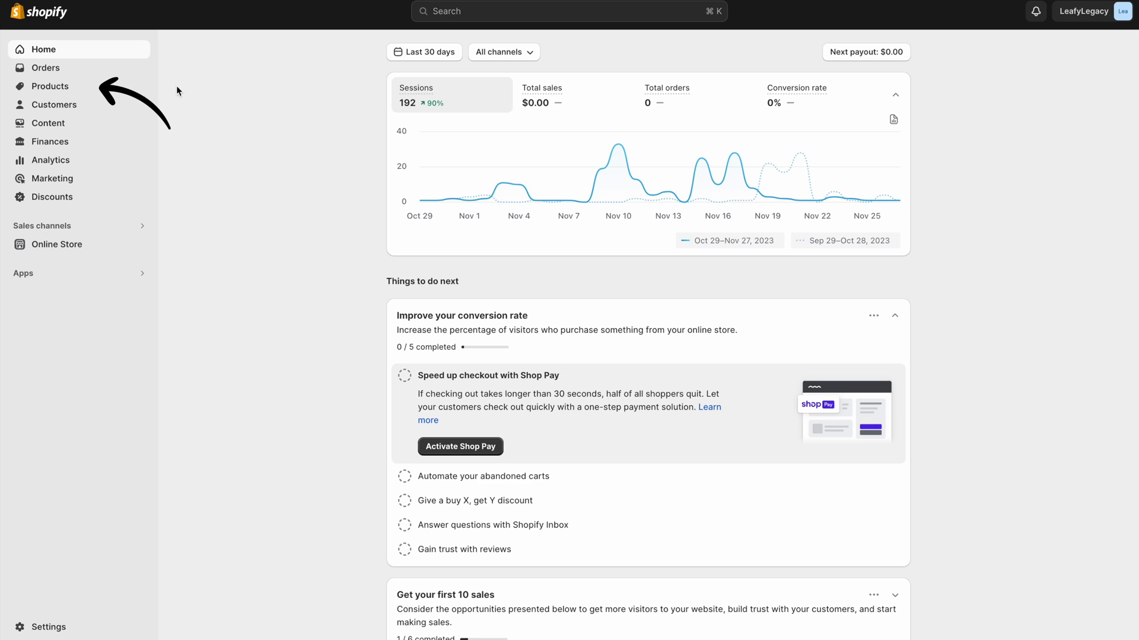
- Start a new product titled Green Thumb Mastery and paste its two-paragraph description
left_click(85, 89)
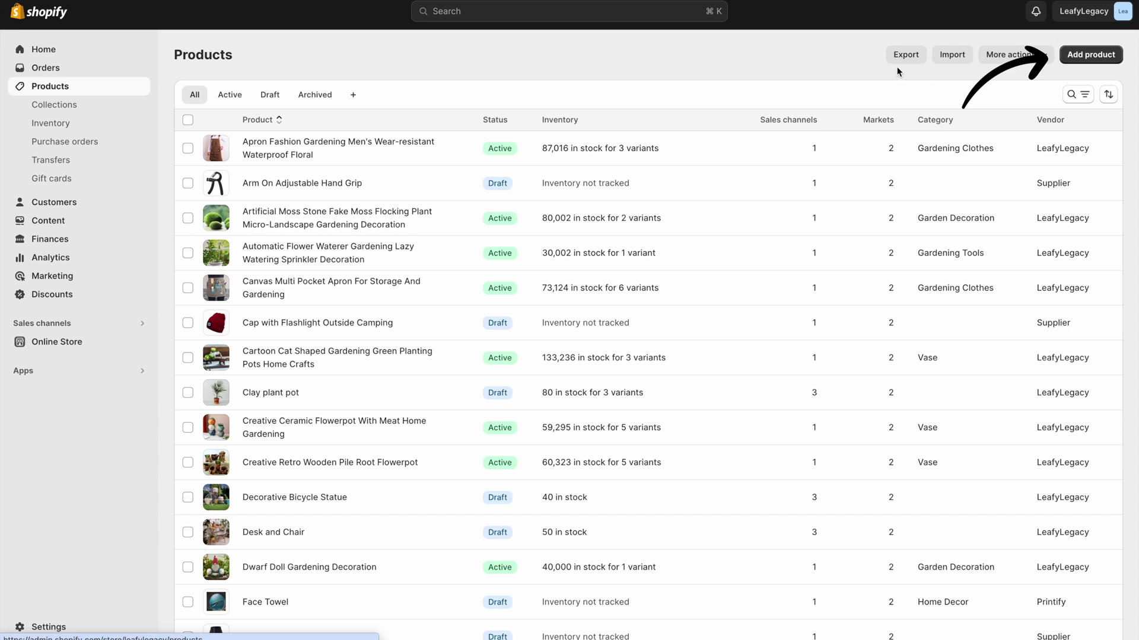
left_click(1089, 62)
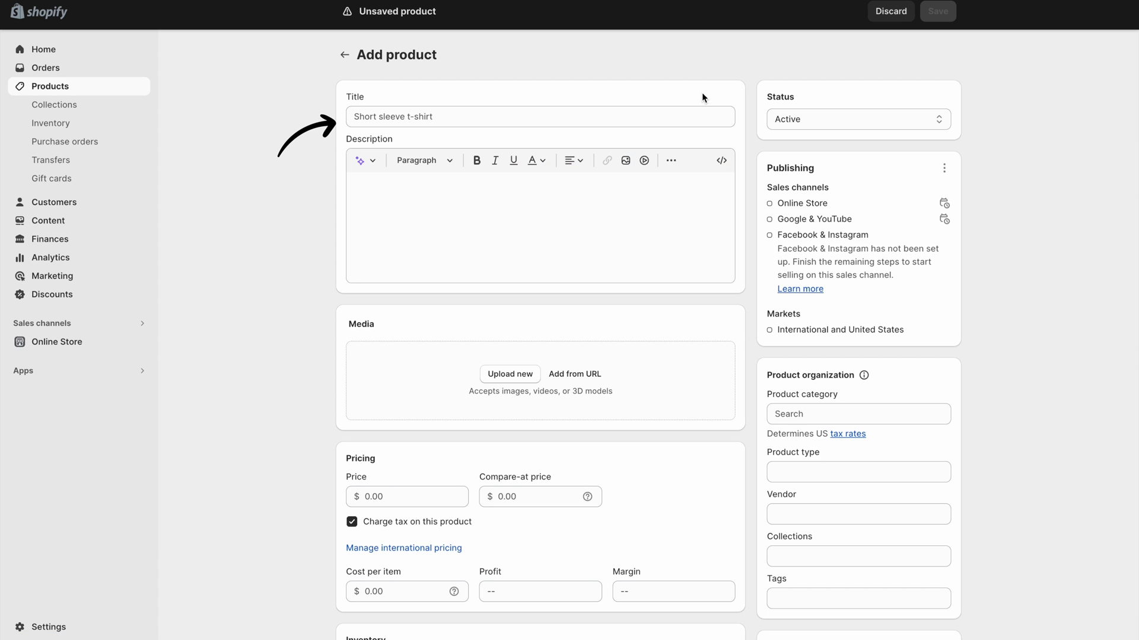
left_click(693, 116)
type("Green Thumb Mastery: Your Essential Guide to Vibrant Gardens")
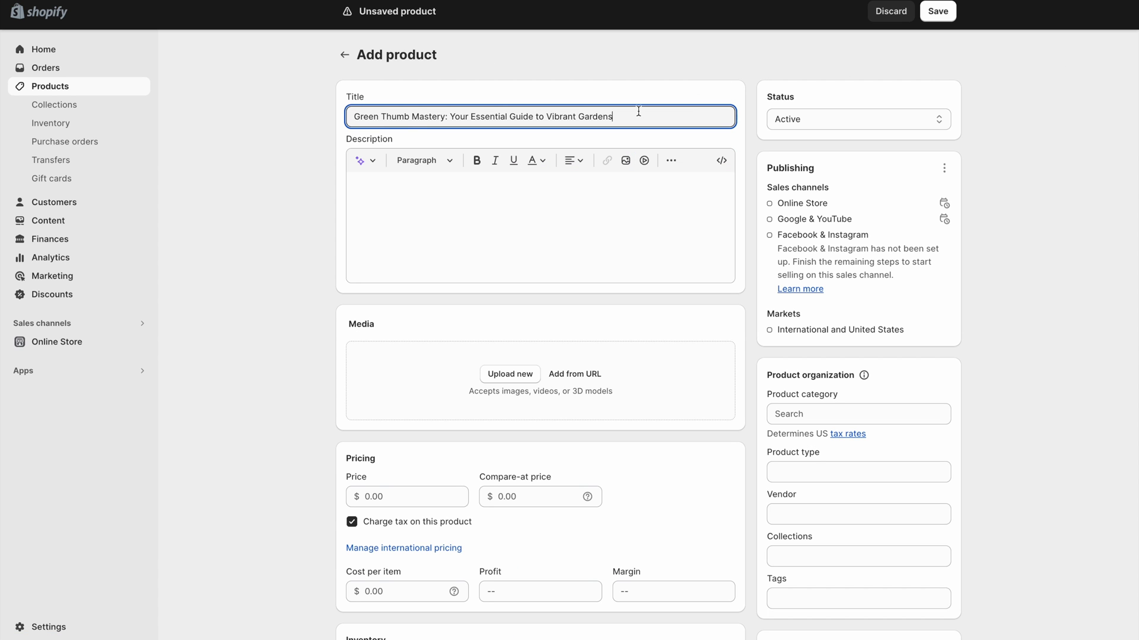
left_click(719, 191)
type("Transform your gardening experience with \"Green Thumb Mastery,\" an insightful eBook designed to elevate your green space. Dive into seasonal strategies, from planting to pruning, ensuring your garden thrives year-round. Discover expert tips for pest-free, sustainable gardening, and explore exciting DIY projects to add a personal touch. With clear, accessible guidance and beautiful illustrations, this eBook is your key to cultivating a garden that reflects your passion. Instantly download \"Green Thumb Mastery\" for accessible expertise and a garden that blossoms with vitality. Whether you're a seasoned gardener or just starting, this eBook provides the tools you need to create a vibrant and flourishing garden paradise.")
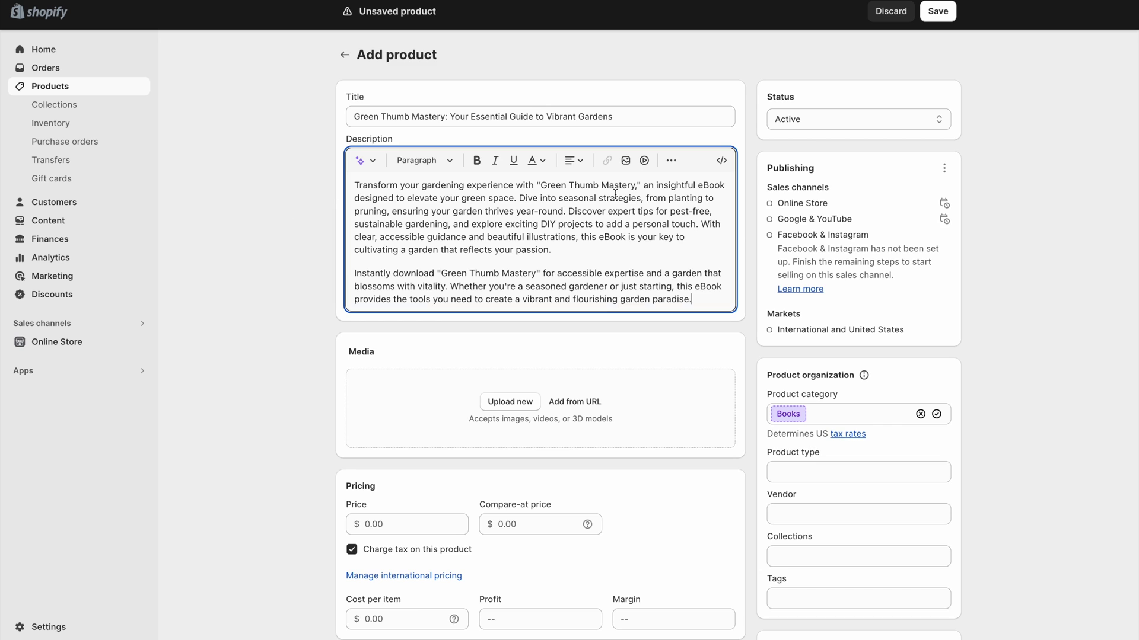
- Add the two book-cover images, swap their order, and set the price to 12.50
scroll(668, 235, "down", 3)
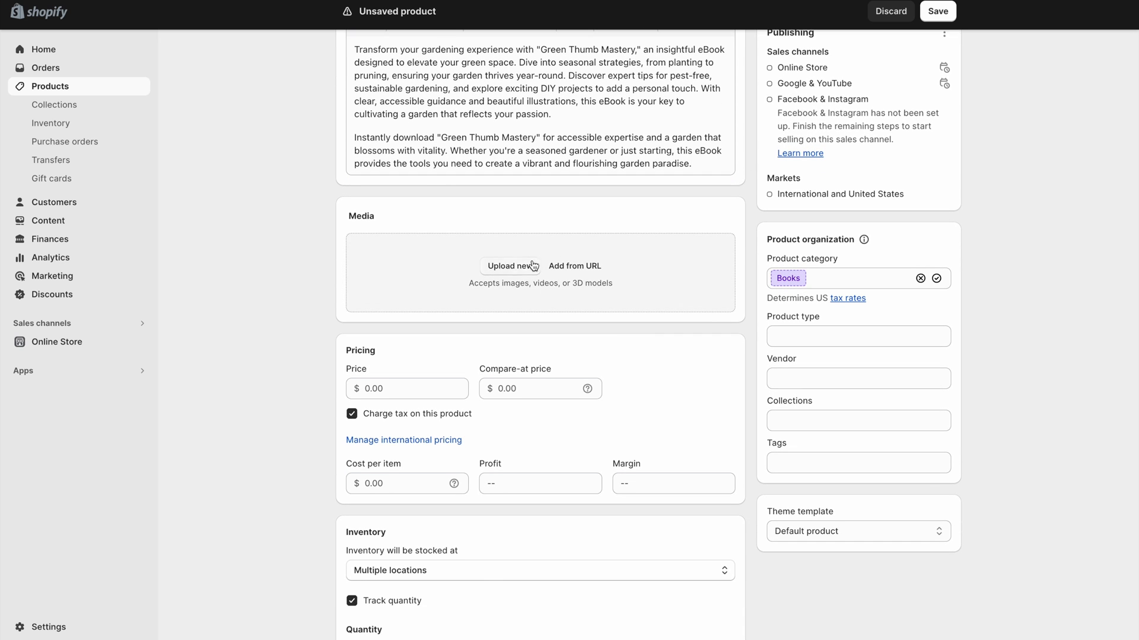
key("ctrl+v")
left_click_drag(590, 278, 427, 309)
scroll(741, 287, "down", 3)
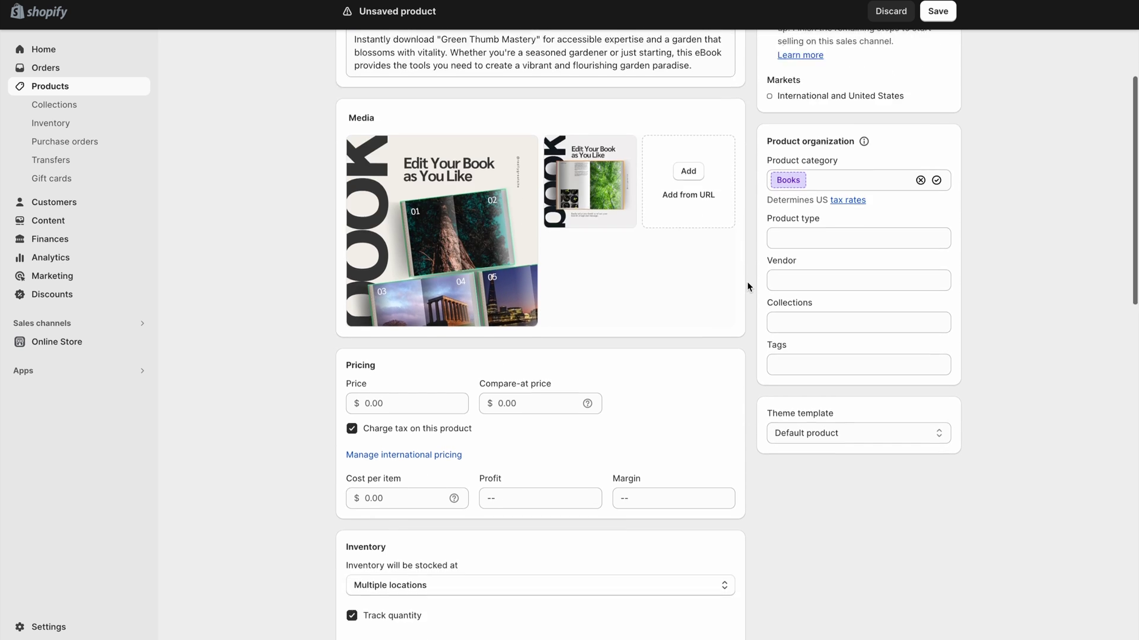
left_click(444, 319)
type("12.50")
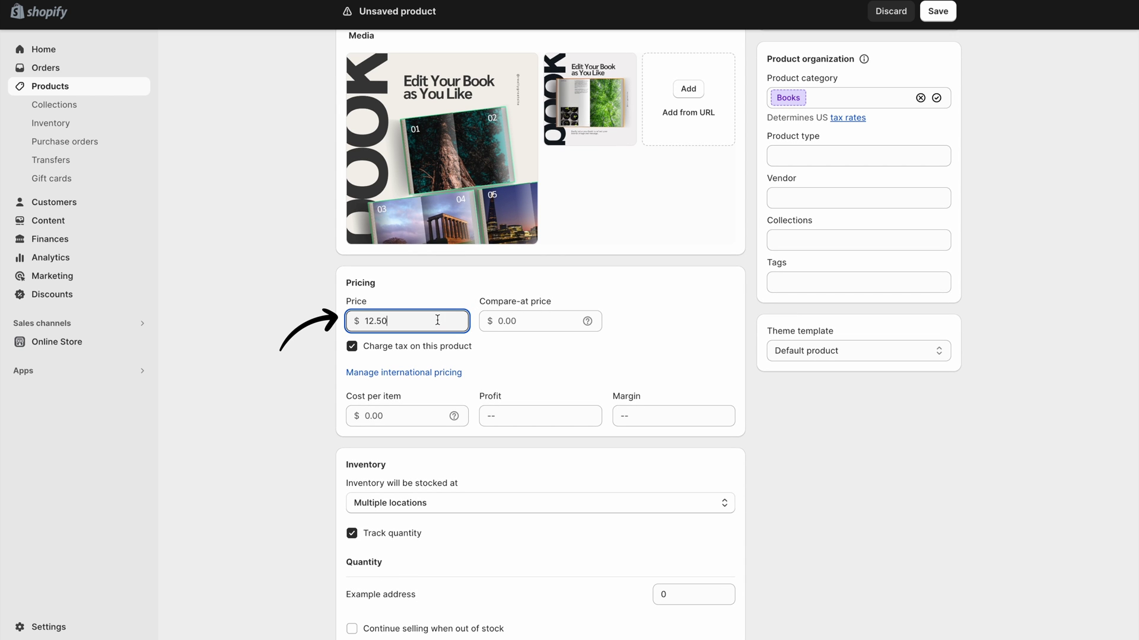
left_click(298, 383)
scroll(299, 384, "down", 4)
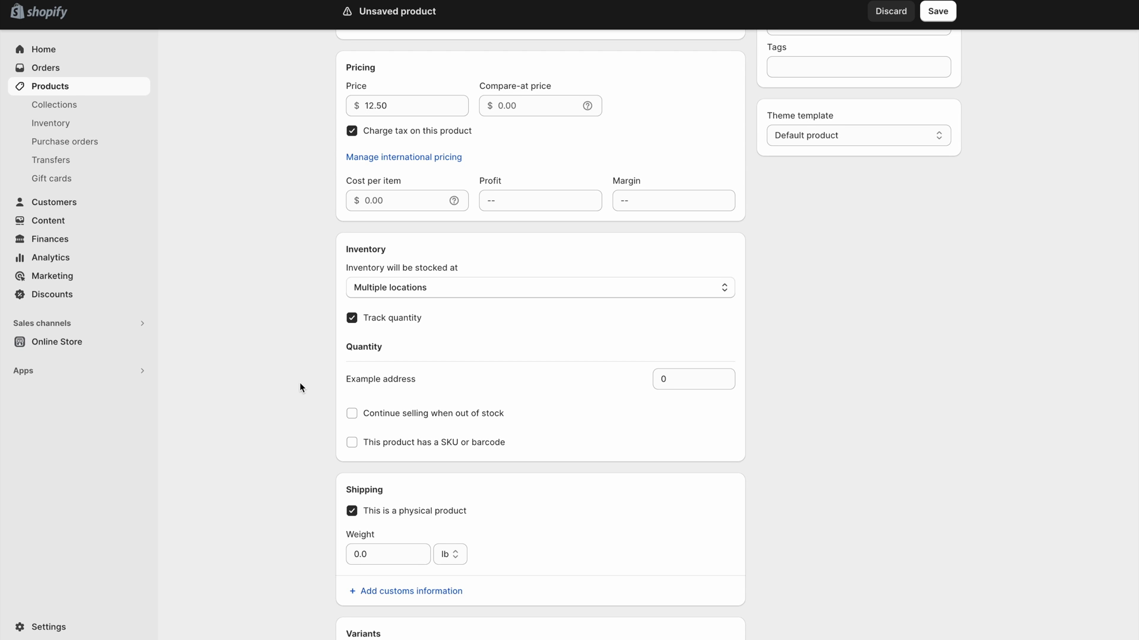
- Turn off Track quantity and untick 'This is a physical product' for the eBook
left_click(359, 326)
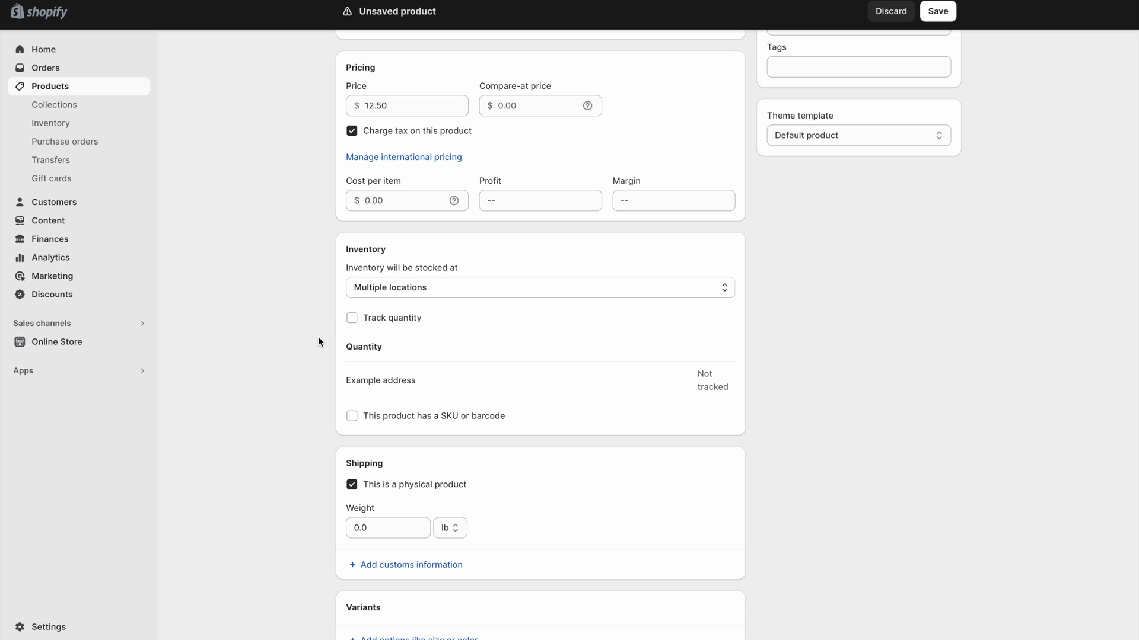
scroll(318, 338, "down", 3)
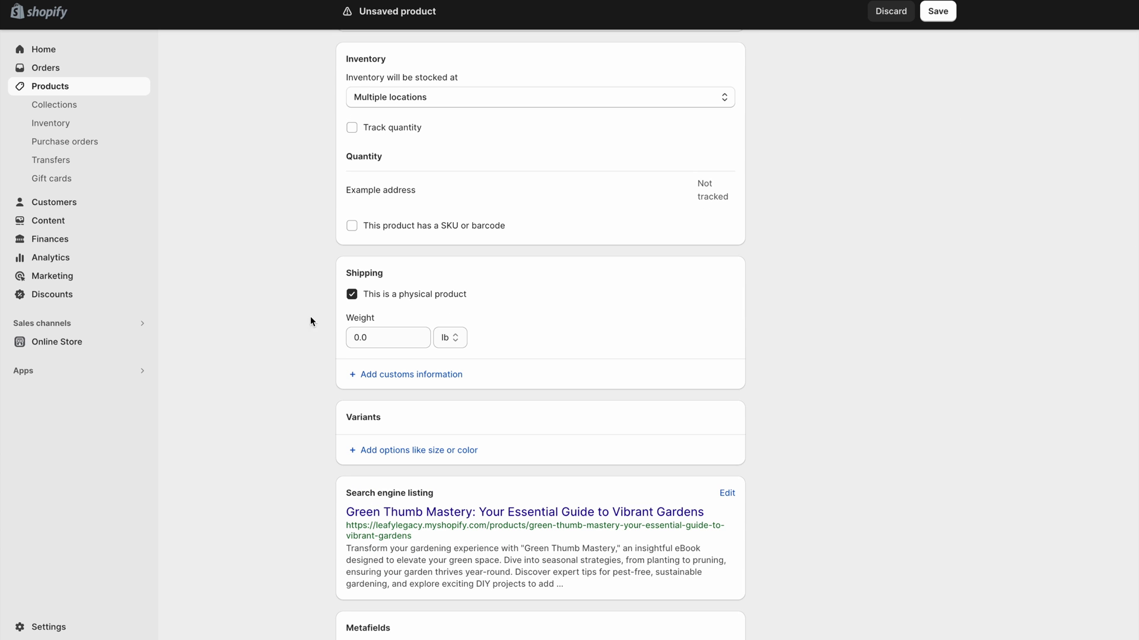
left_click_drag(365, 296, 490, 303)
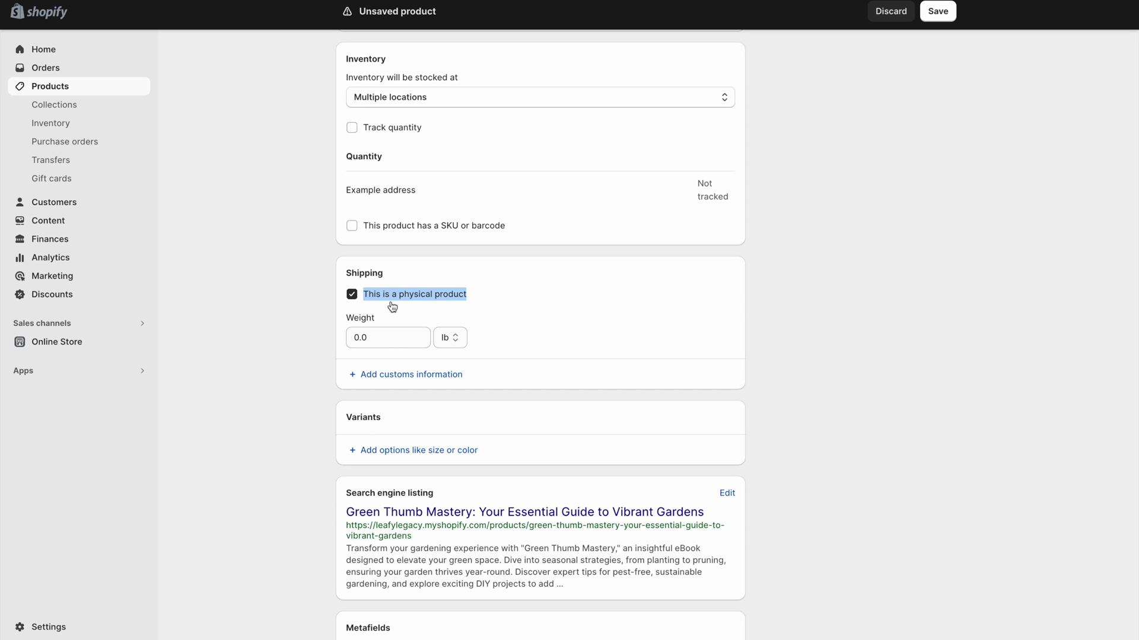
left_click(347, 294)
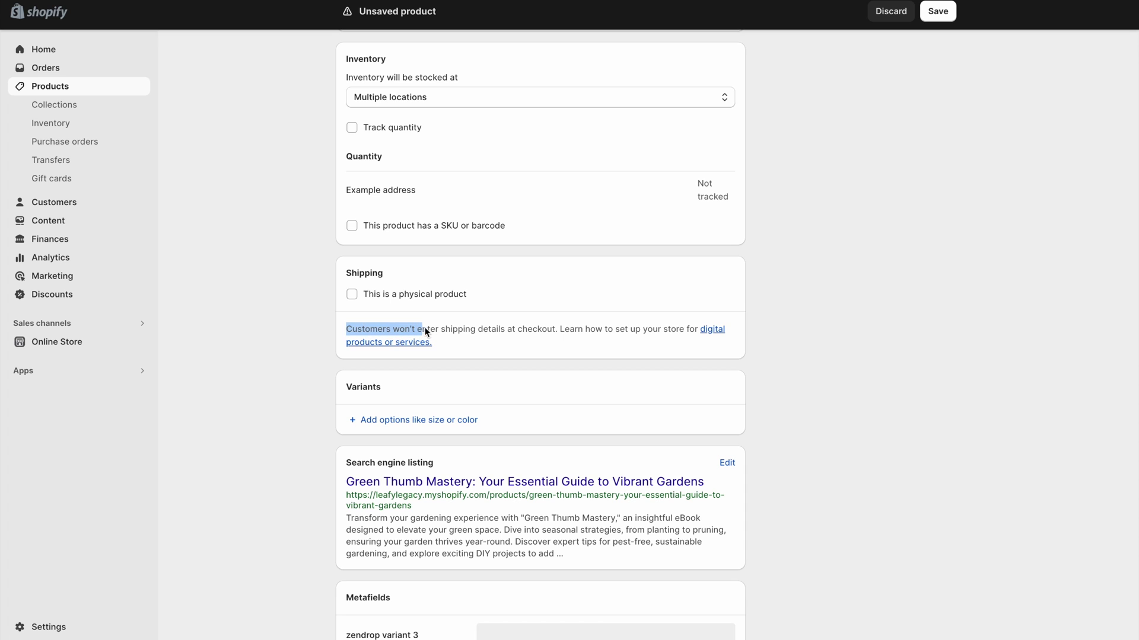
left_click(553, 339)
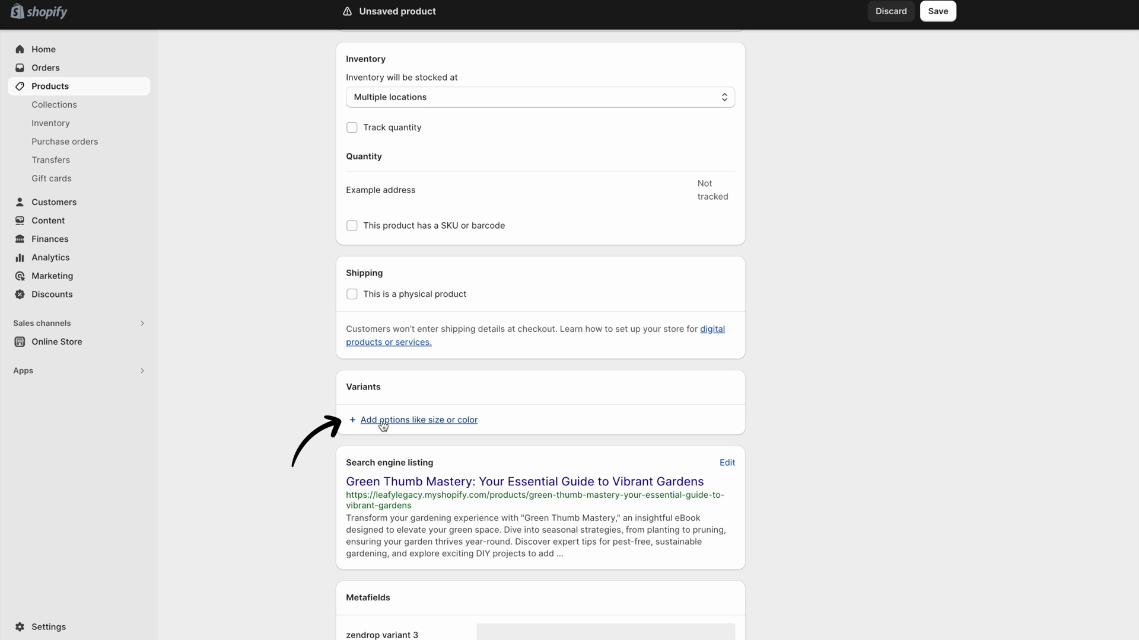
scroll(318, 430, "down", 2)
- Cut the meta description after 'green space.', end it with 'Download now!', and save the product
scroll(318, 434, "down", 3)
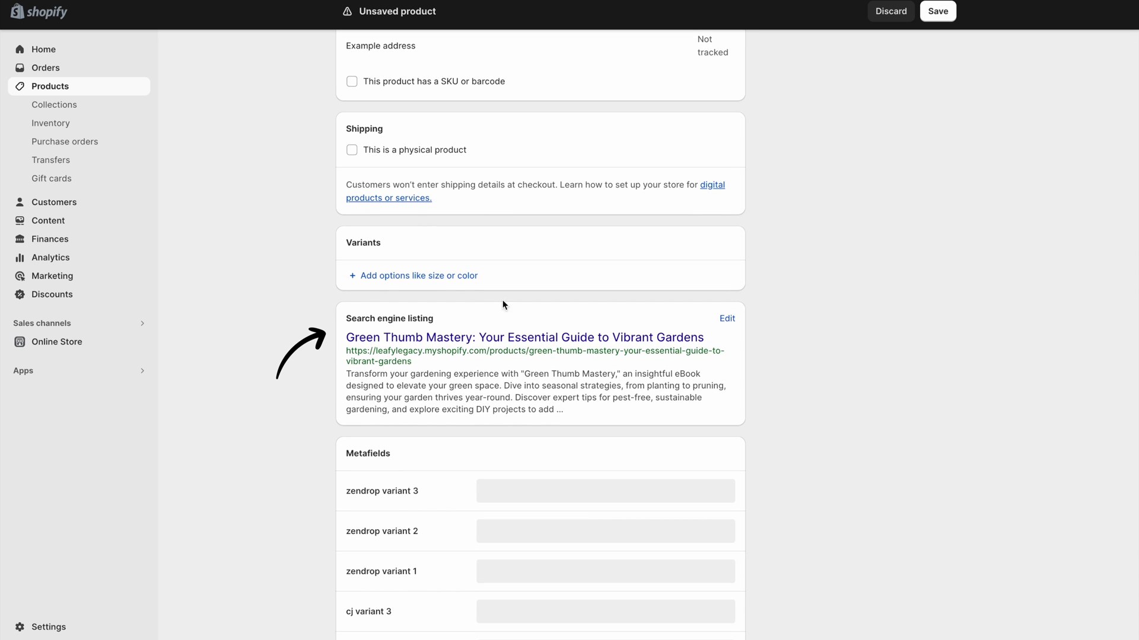
left_click(727, 320)
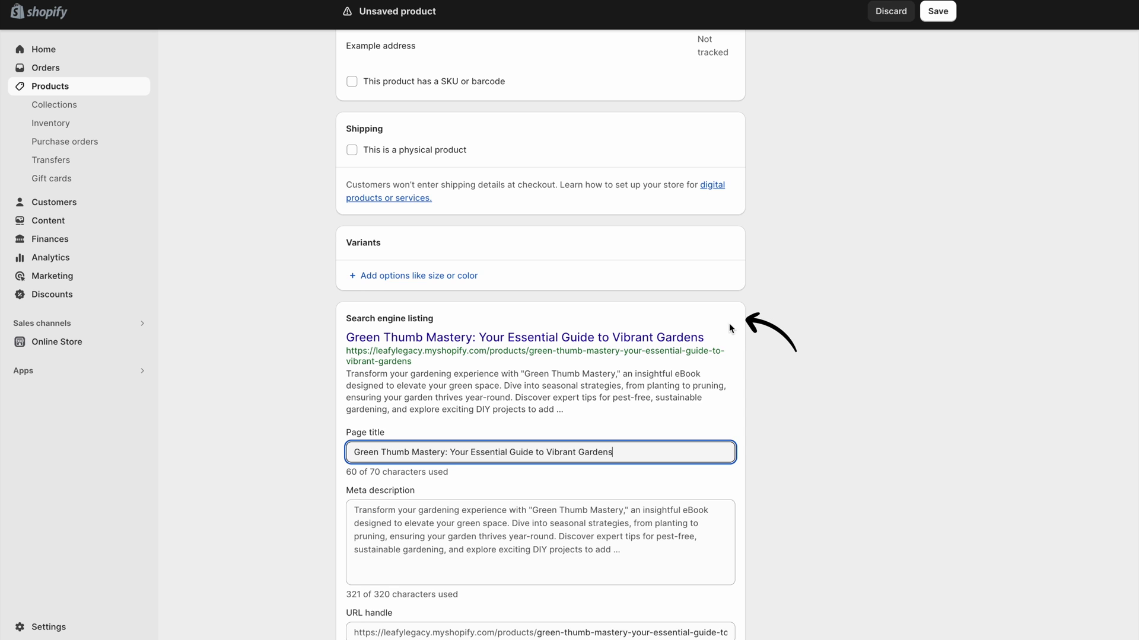
scroll(640, 426, "down", 1)
left_click(647, 503)
left_click(510, 490)
key("ctrl+shift+End")
key("Delete")
type("Download now!")
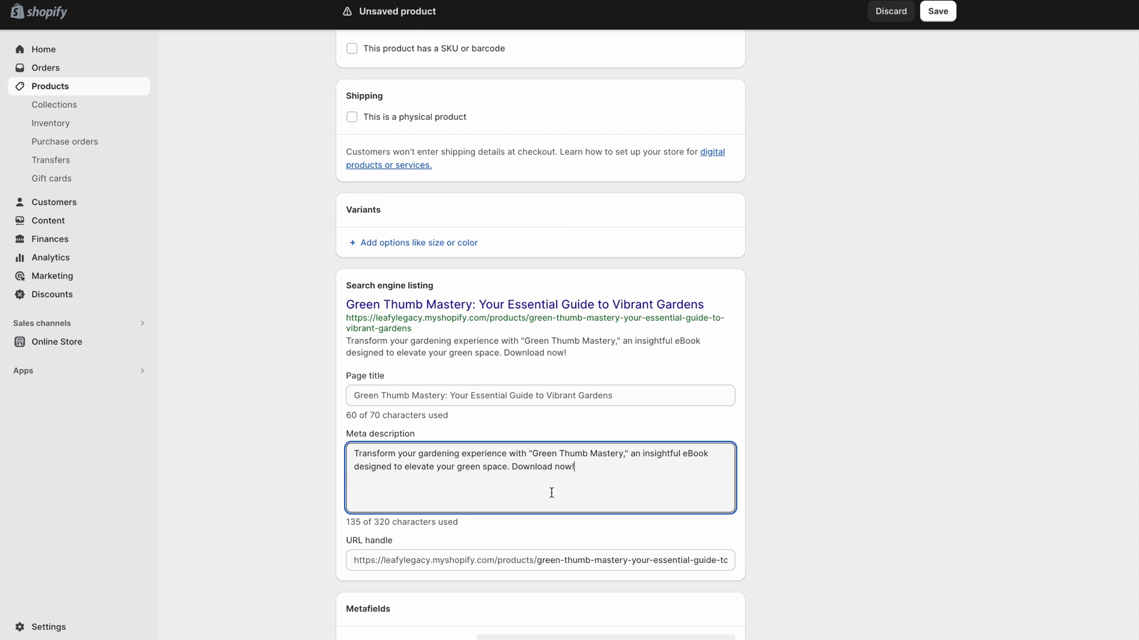
left_click(801, 479)
scroll(799, 479, "up", 15)
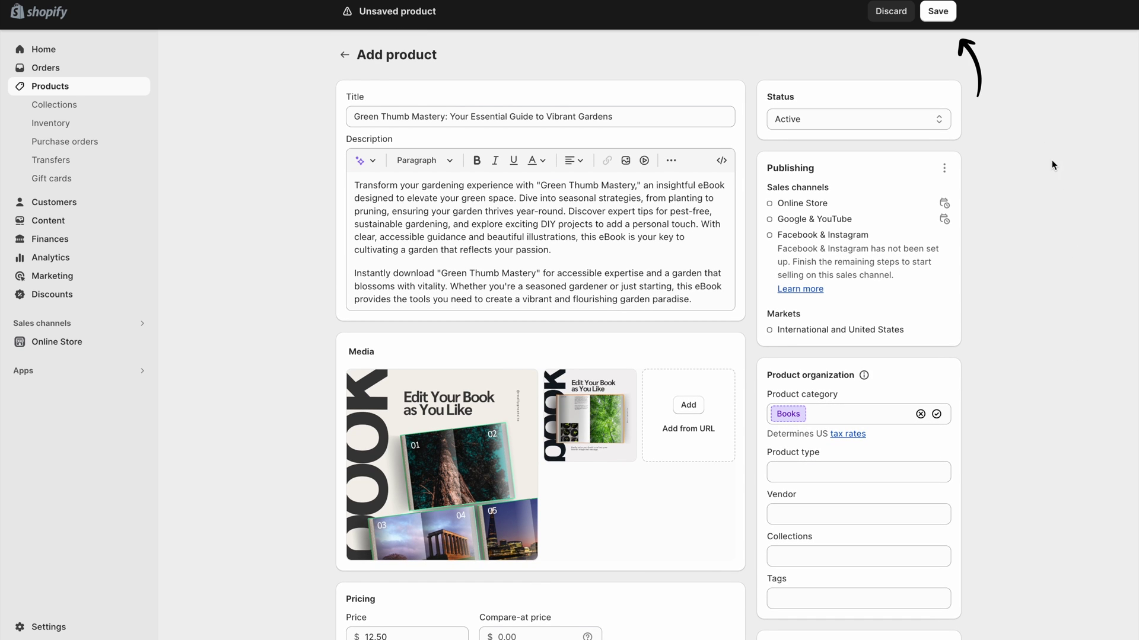
left_click(944, 21)
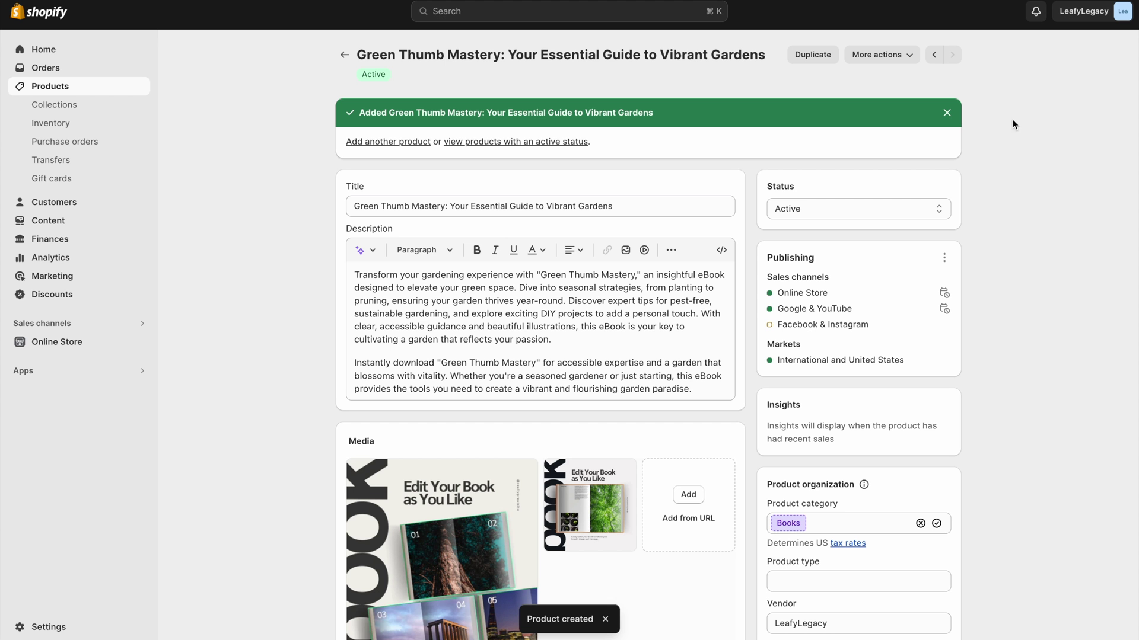
- Keep the saved eBook's status set to Active
left_click(933, 209)
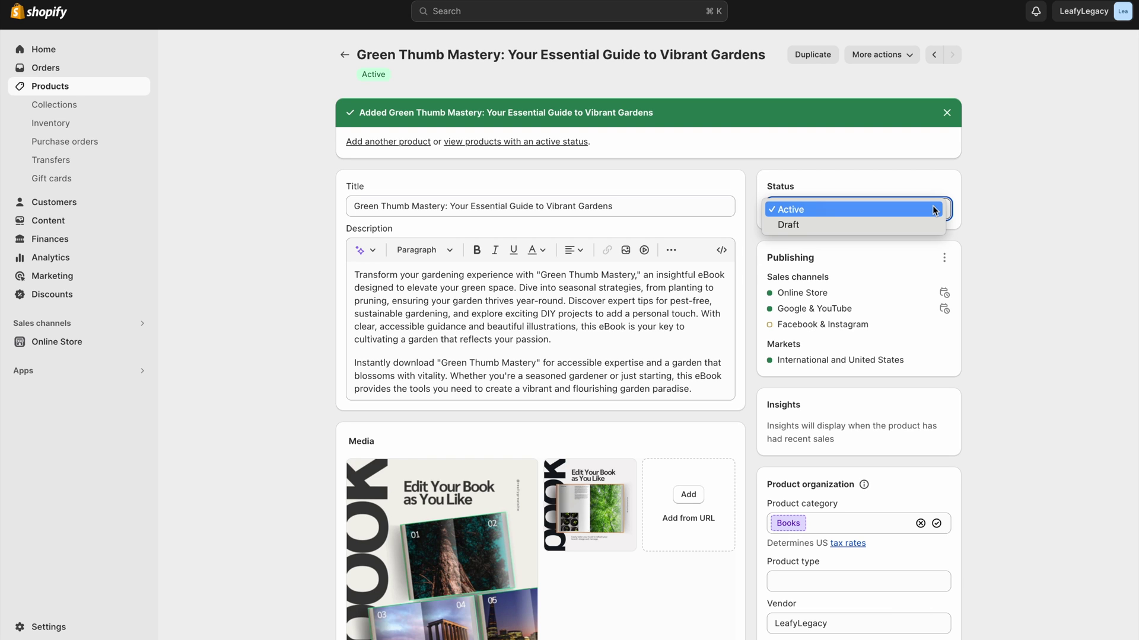
left_click(934, 209)
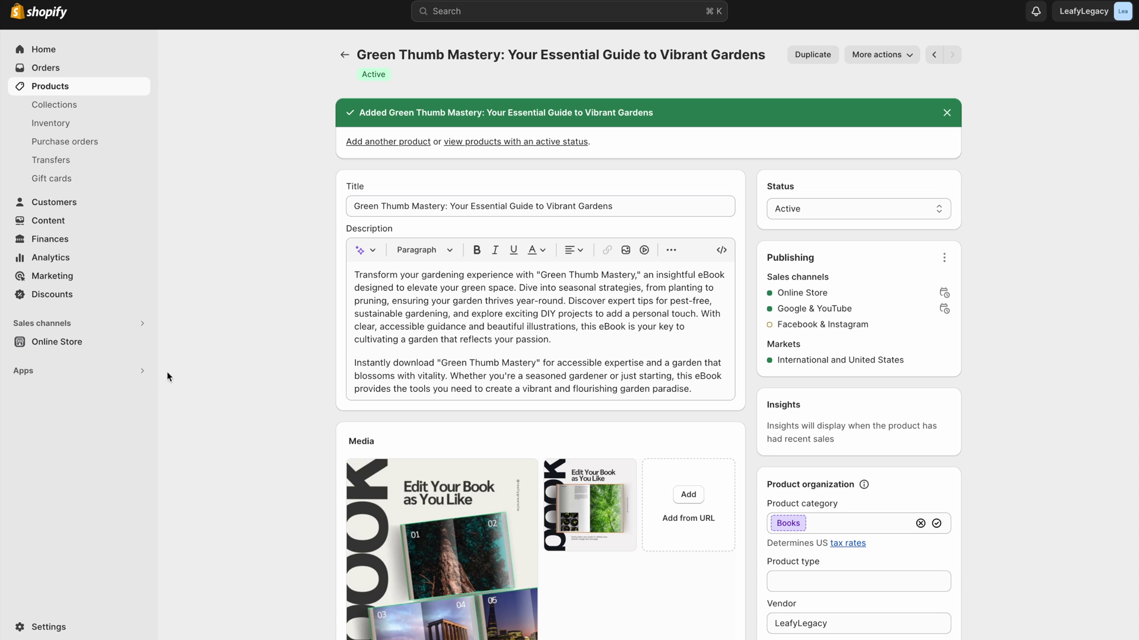
- Search the App Store for 'digital downloads' and open the Sky Pilot - Digital Downloads listing
left_click(121, 375)
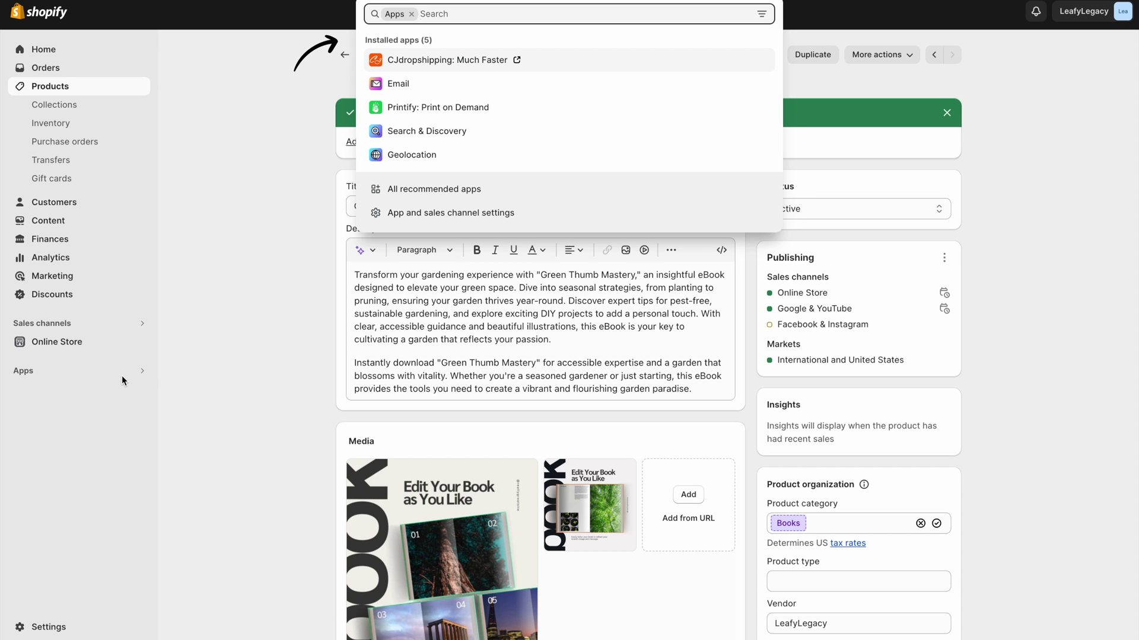
type("digital downloads")
key("Return")
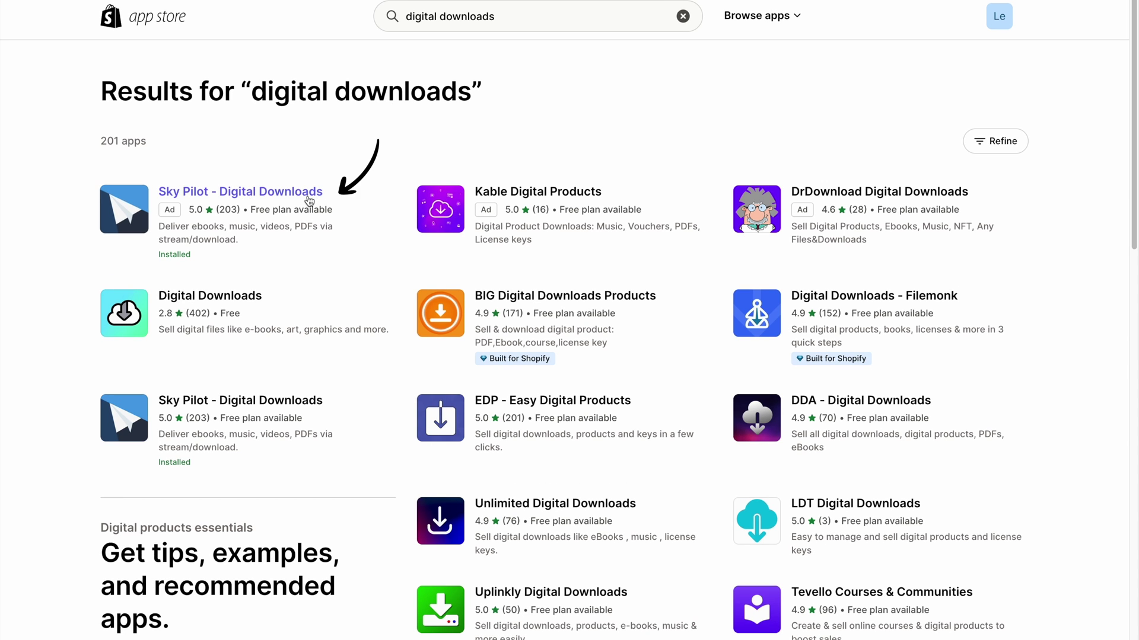
left_click(278, 198)
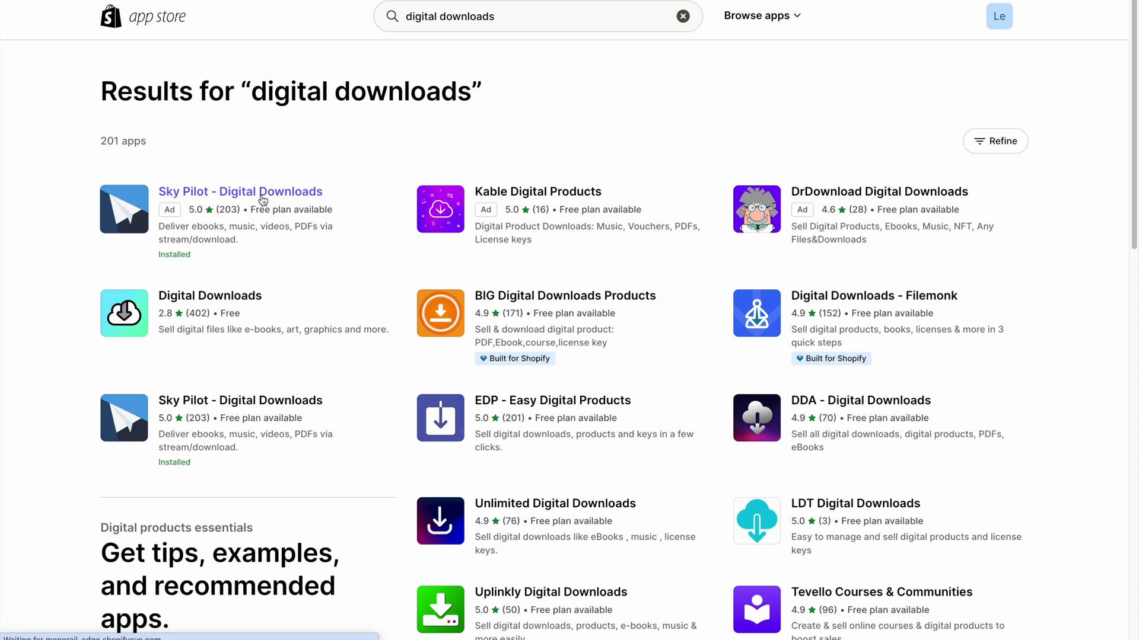
- Review Sky Pilot's pricing, noting the free plan's 100MB storage and monthly bandwidth limits
scroll(1122, 425, "down", 5)
scroll(1120, 425, "down", 5)
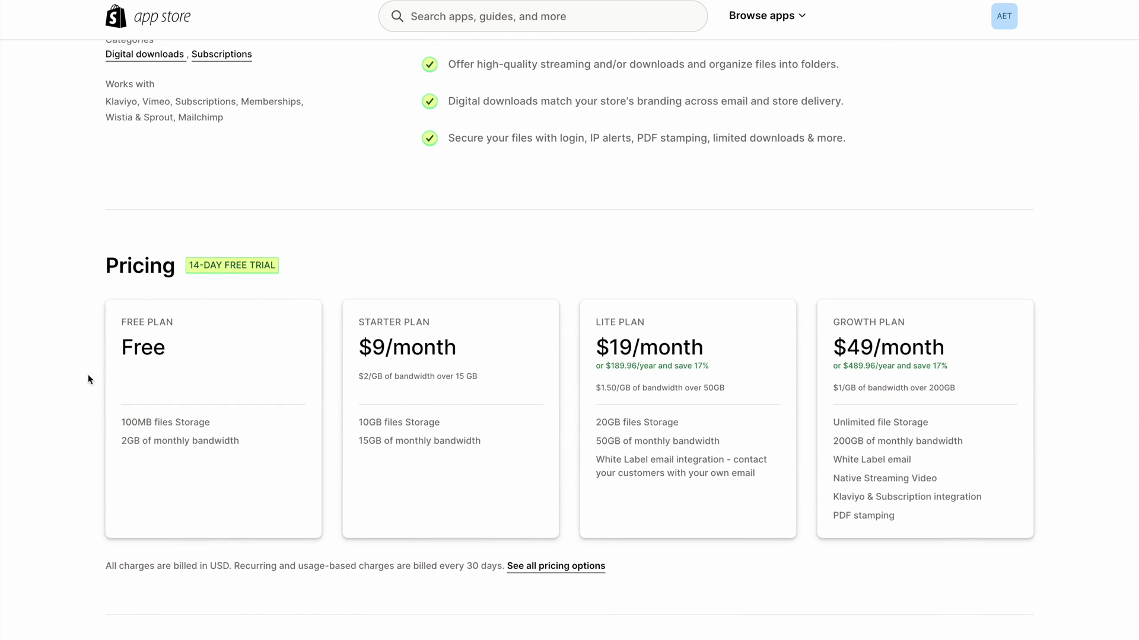
left_click_drag(118, 422, 221, 429)
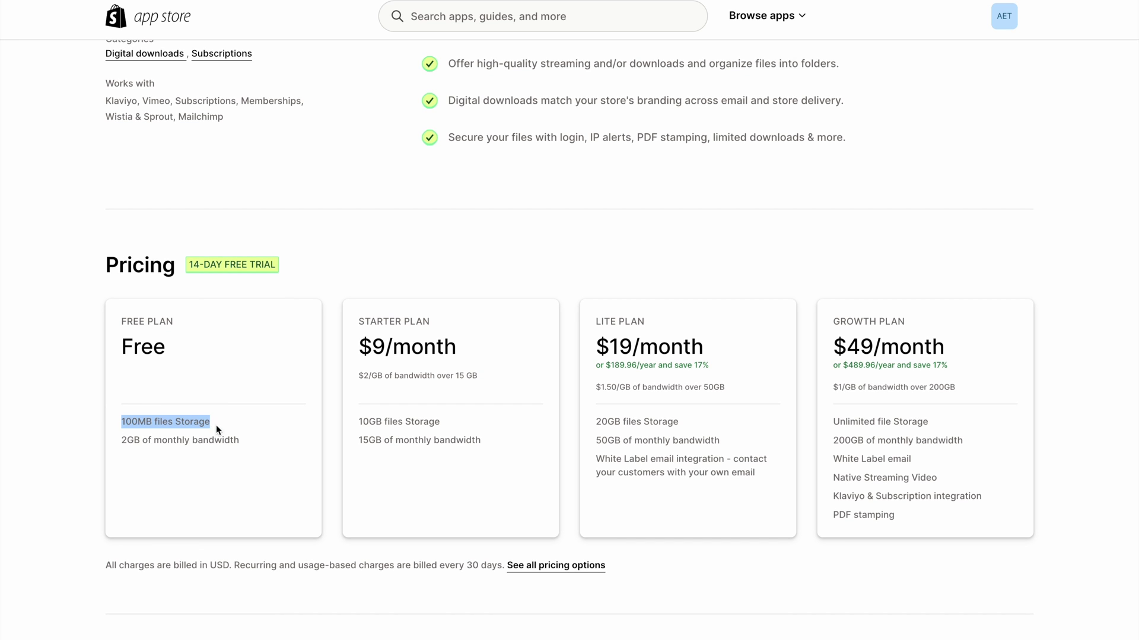
left_click_drag(108, 444, 266, 439)
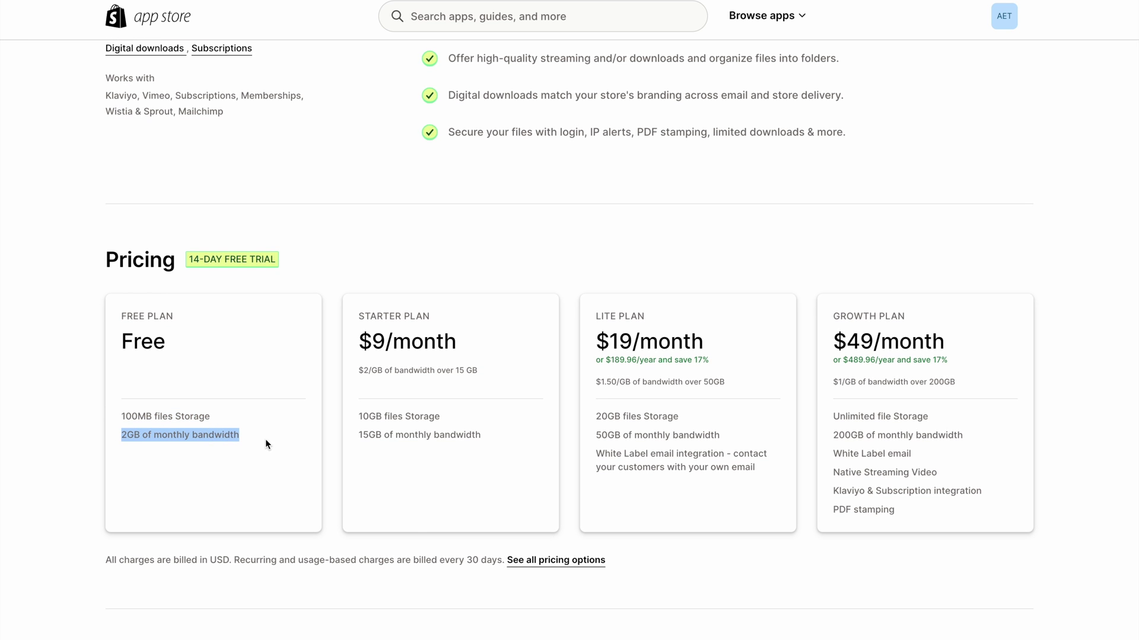
left_click(57, 395)
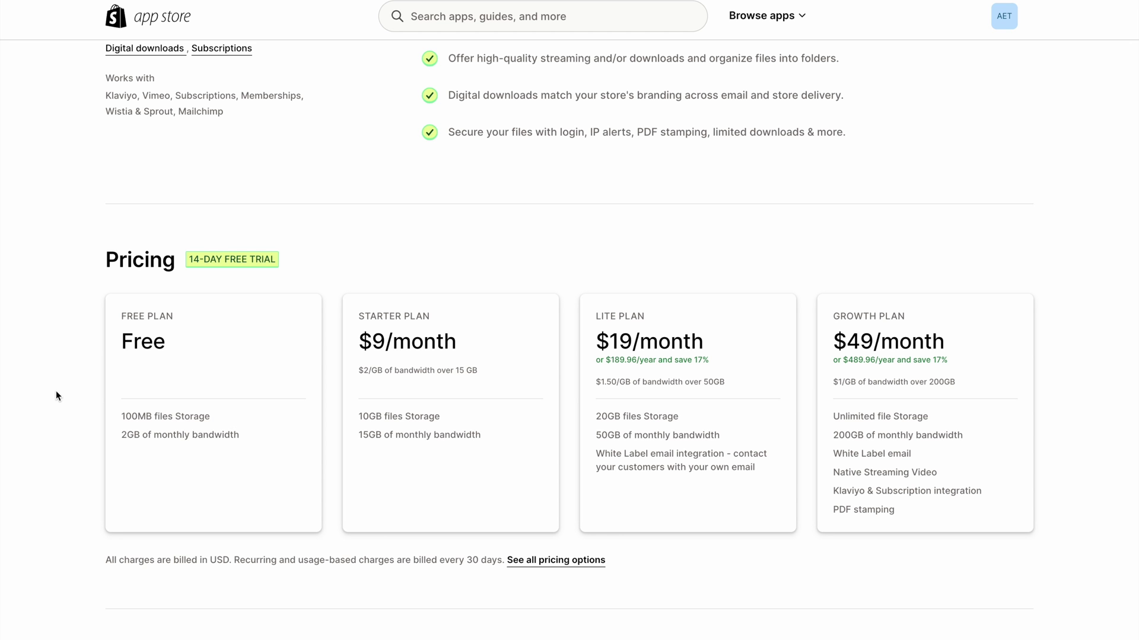
scroll(48, 390, "up", 10)
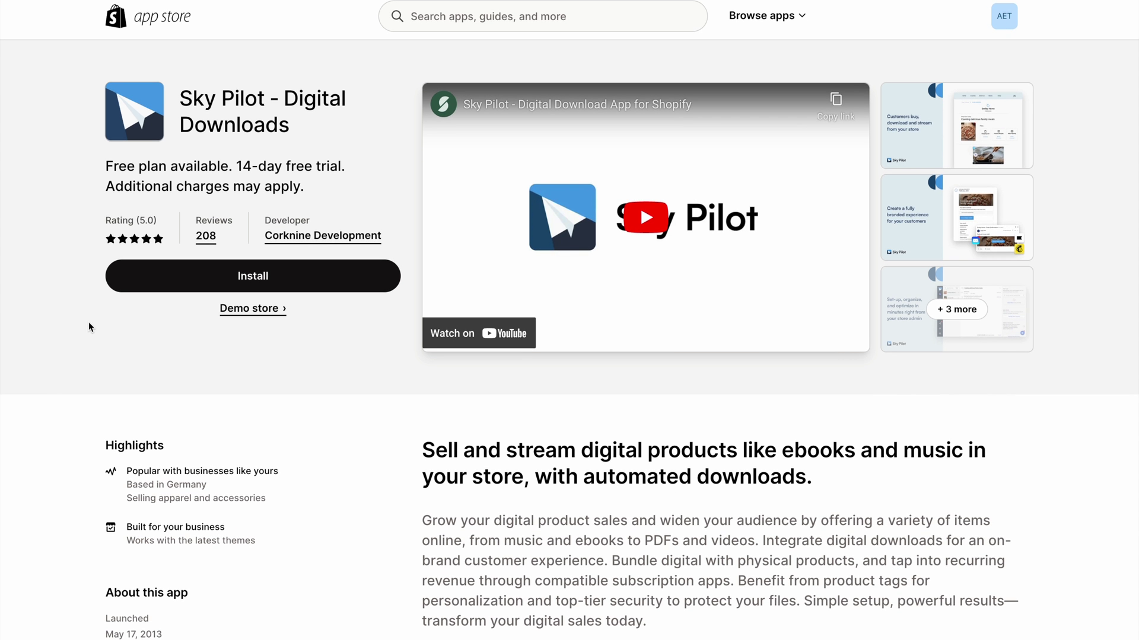
left_click(219, 285)
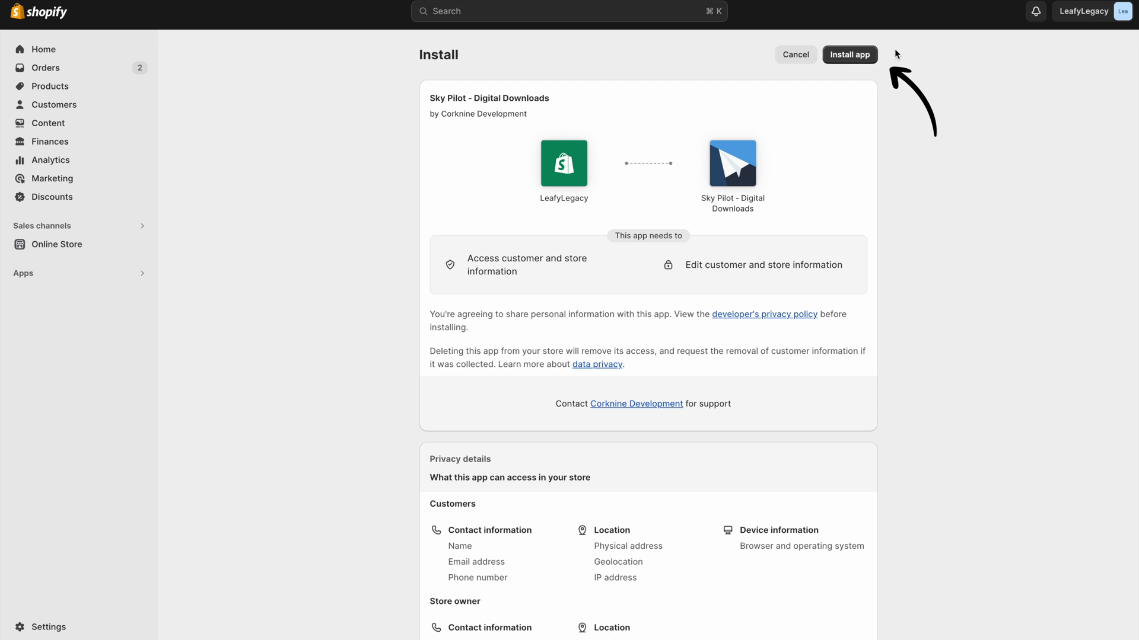
- Install Sky Pilot and open the Green Thumb Mastery product found by searching 'green thumb'
left_click(864, 60)
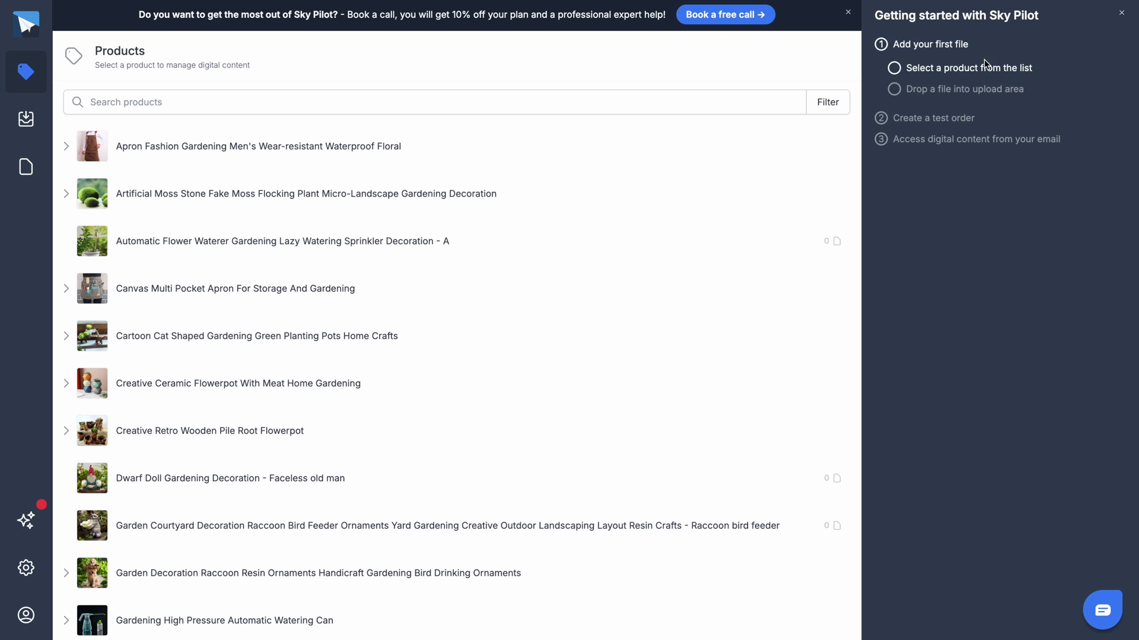
left_click(652, 101)
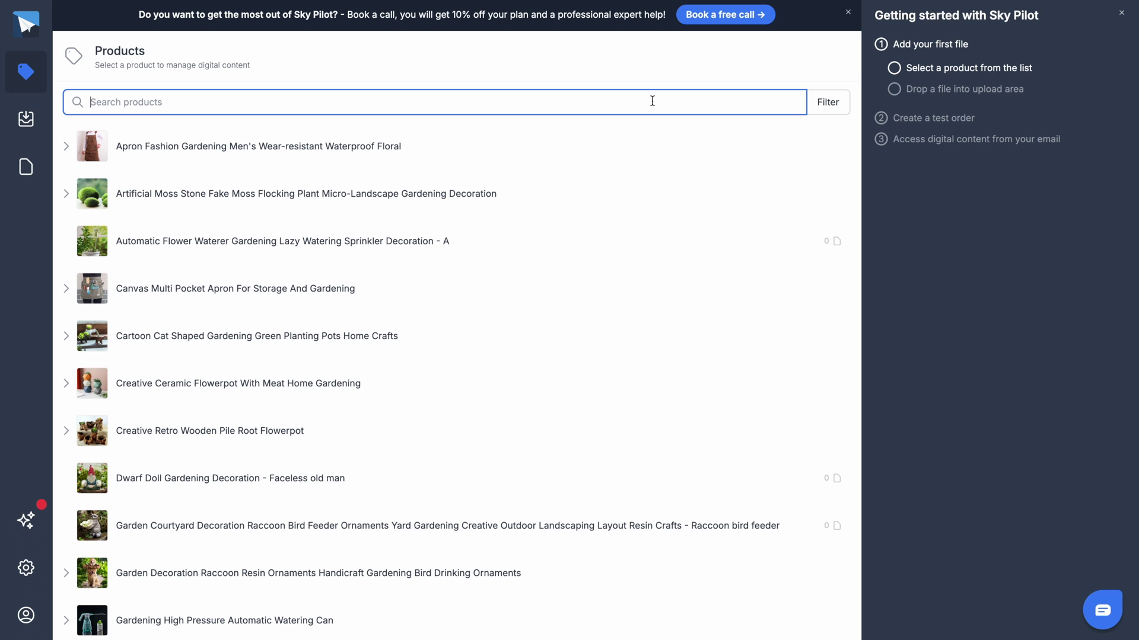
type("green thumb")
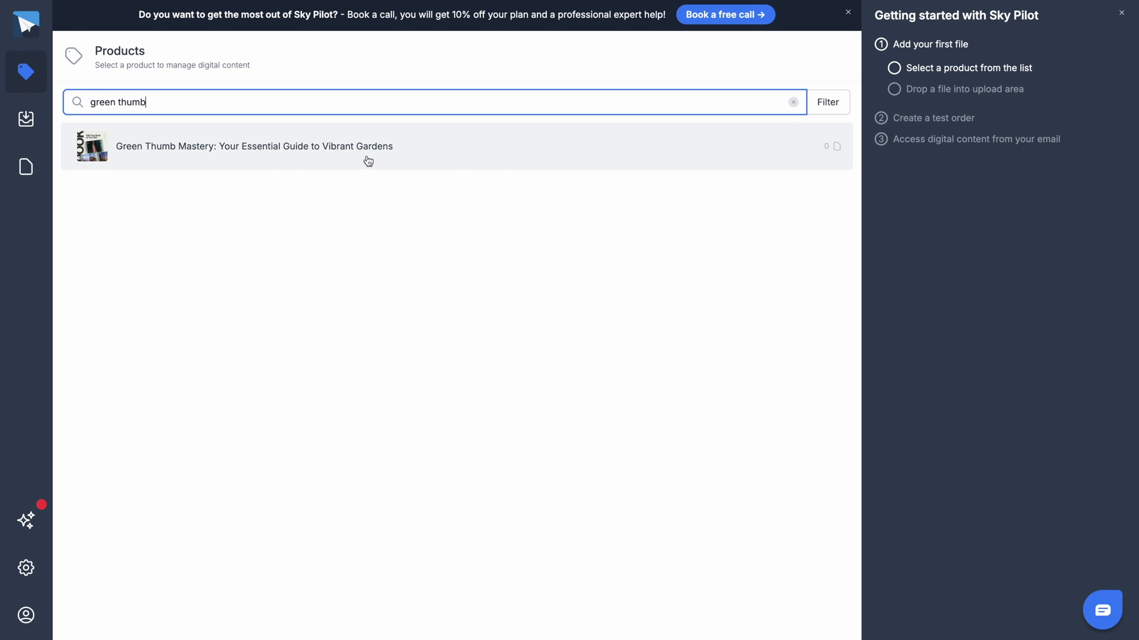
left_click(364, 158)
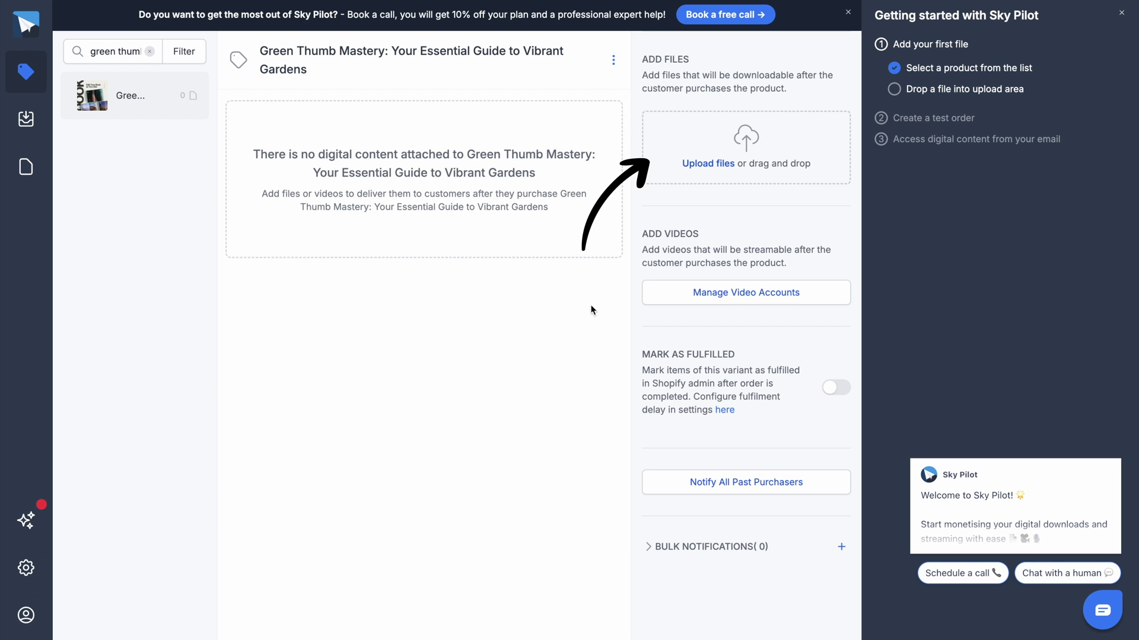
- Upload Gardening Guide.pdf, enable Mark as Fulfilled, then open the storefront's Shop all page
left_click(729, 173)
left_click(944, 505)
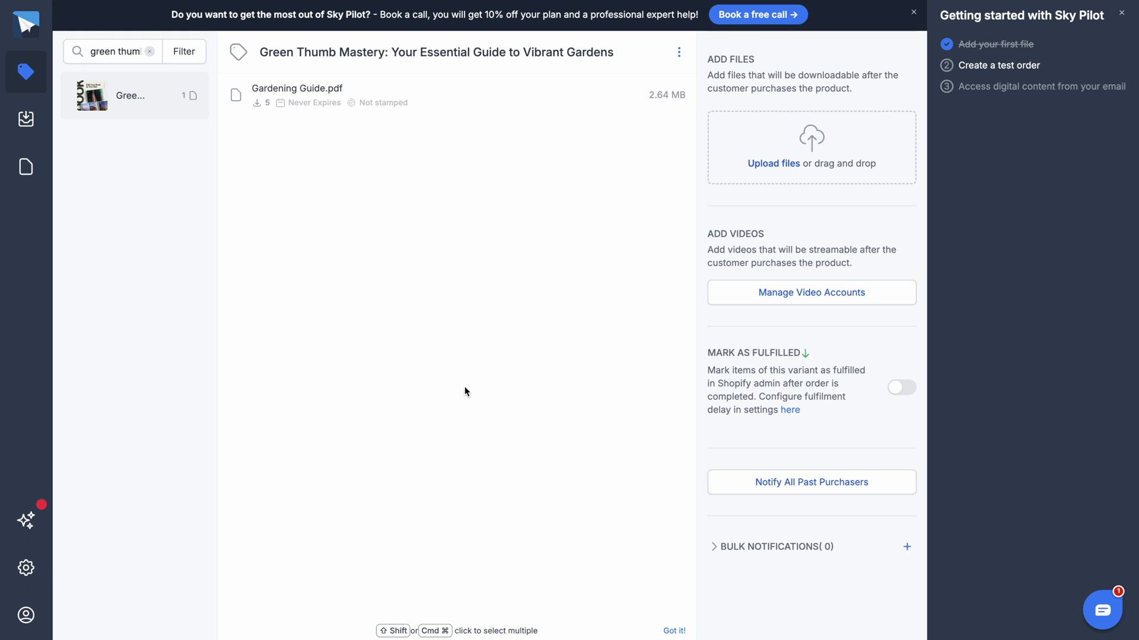
left_click(902, 392)
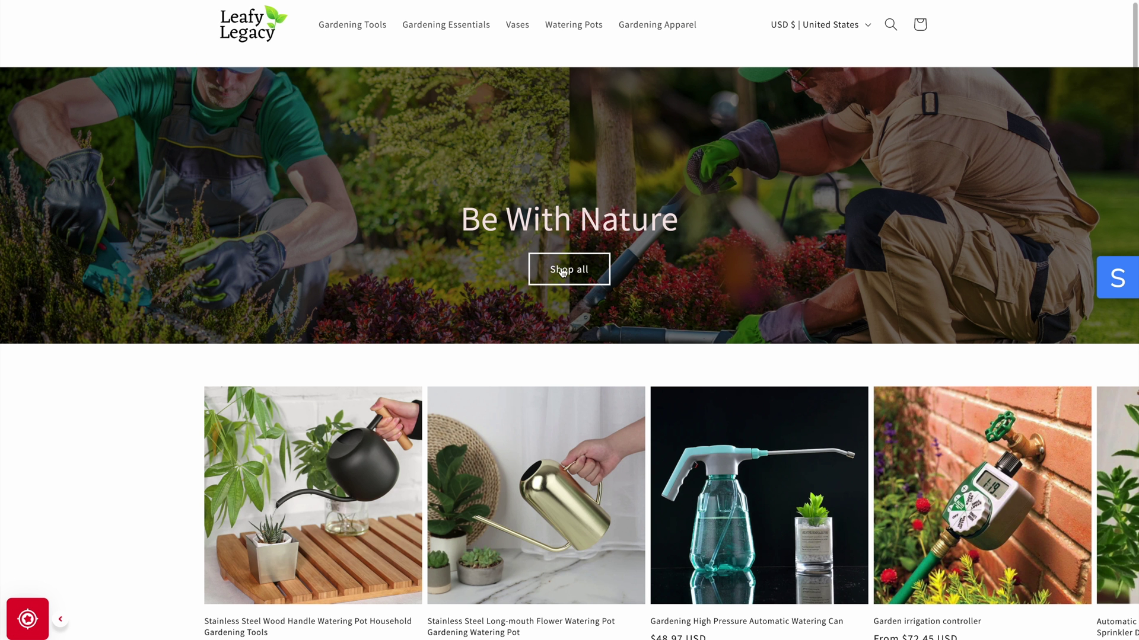
left_click(556, 270)
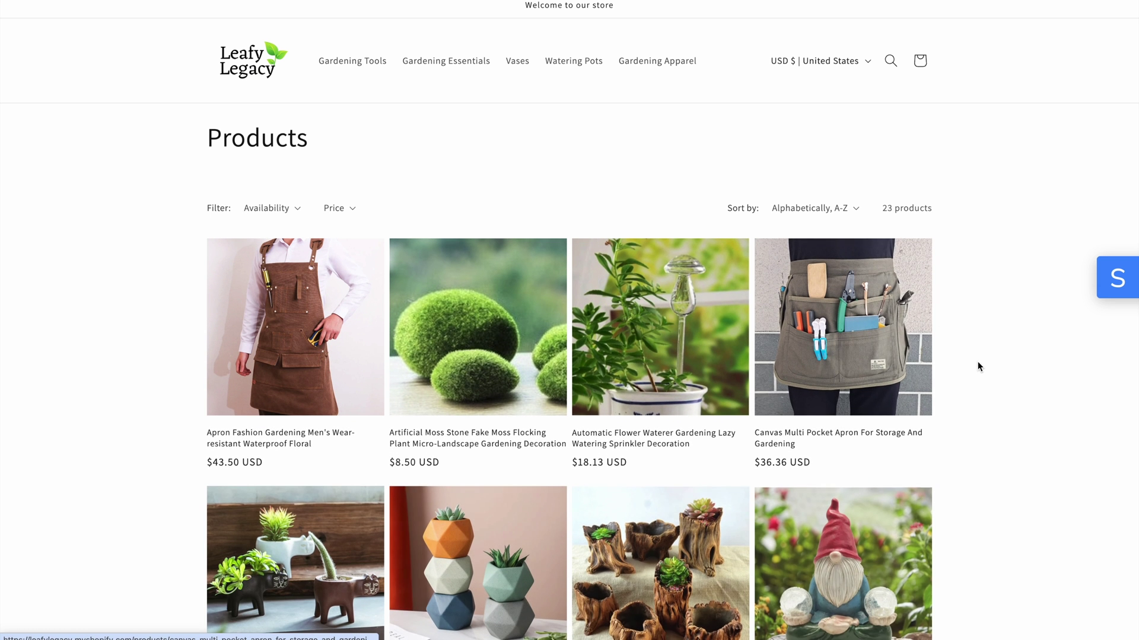
- Buy the Green Thumb Mastery eBook now, entering the contact email and confirming the DIGITAL DOWNLOAD TUTORIAL discount
scroll(977, 361, "down", 12)
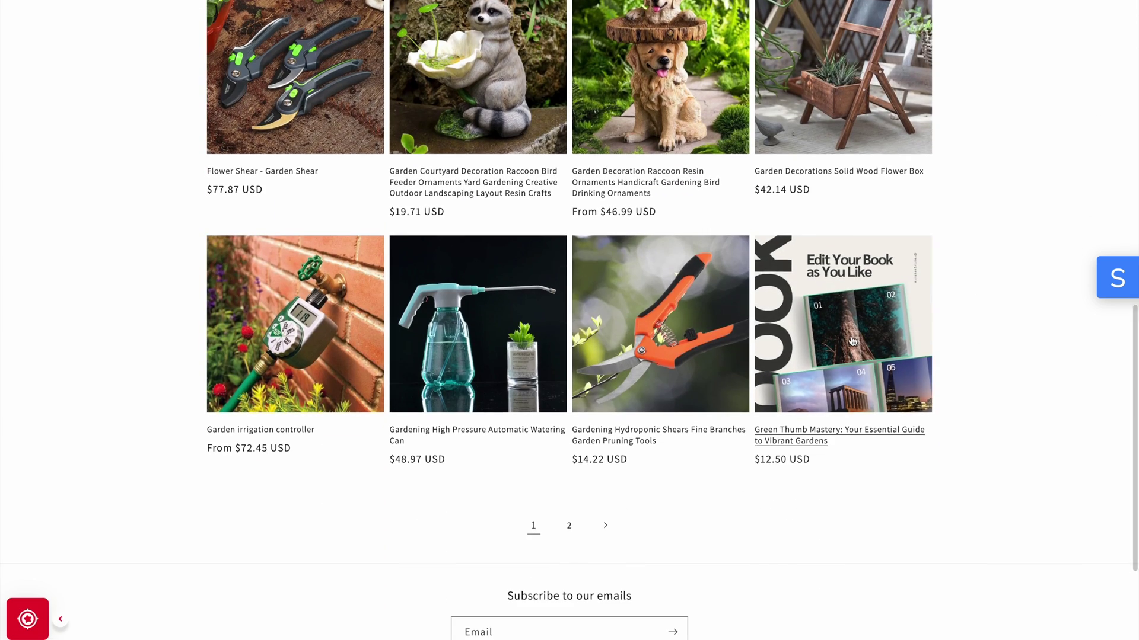
left_click(789, 341)
left_click(584, 396)
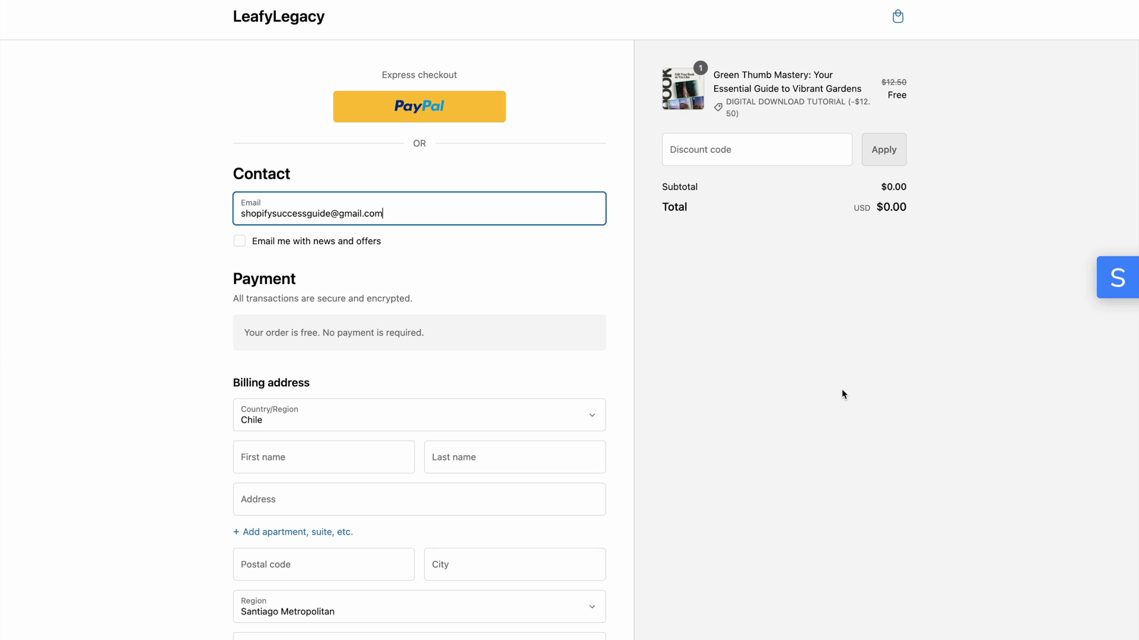
left_click(1004, 206)
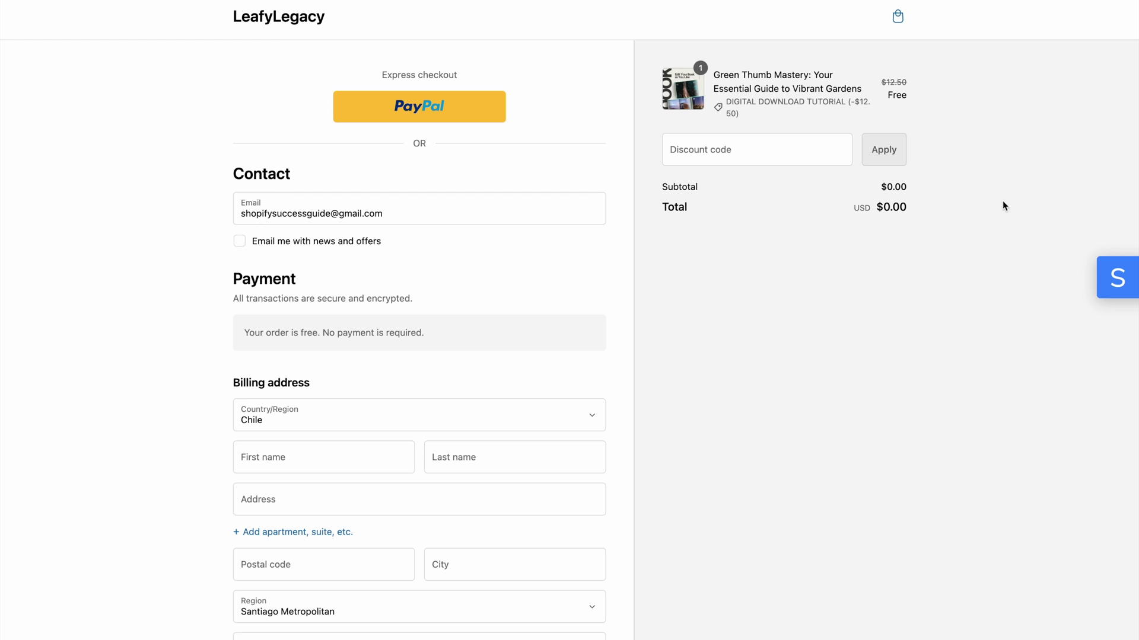
left_click_drag(728, 102, 841, 112)
left_click(863, 115)
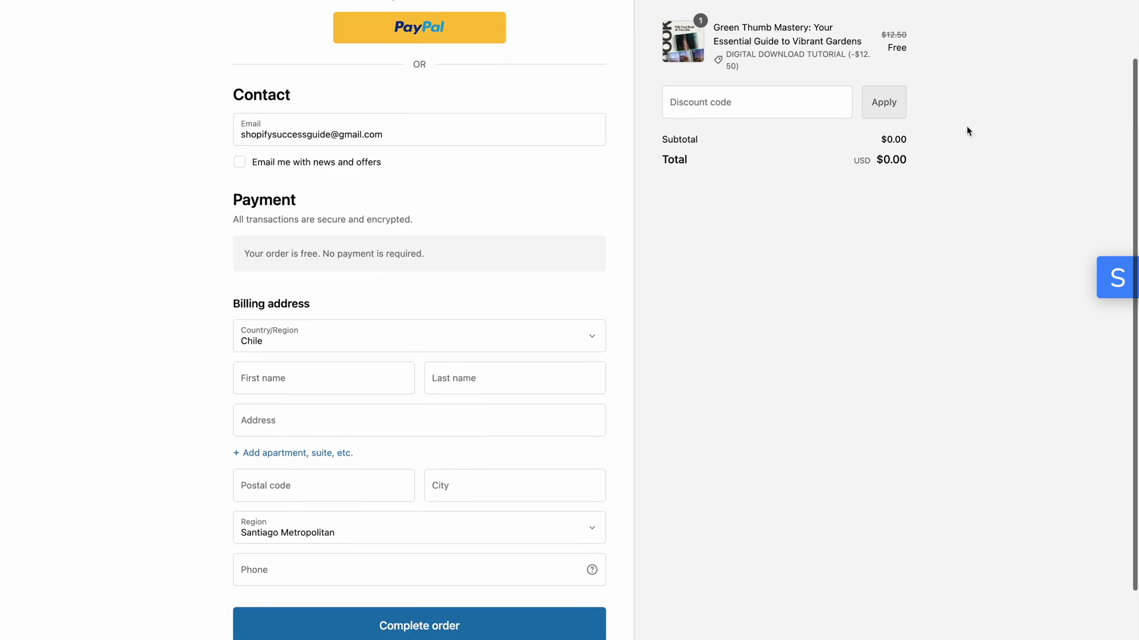
- Scroll down the checkout form to finish placing the $0.00 order
scroll(966, 127, "down", 2)
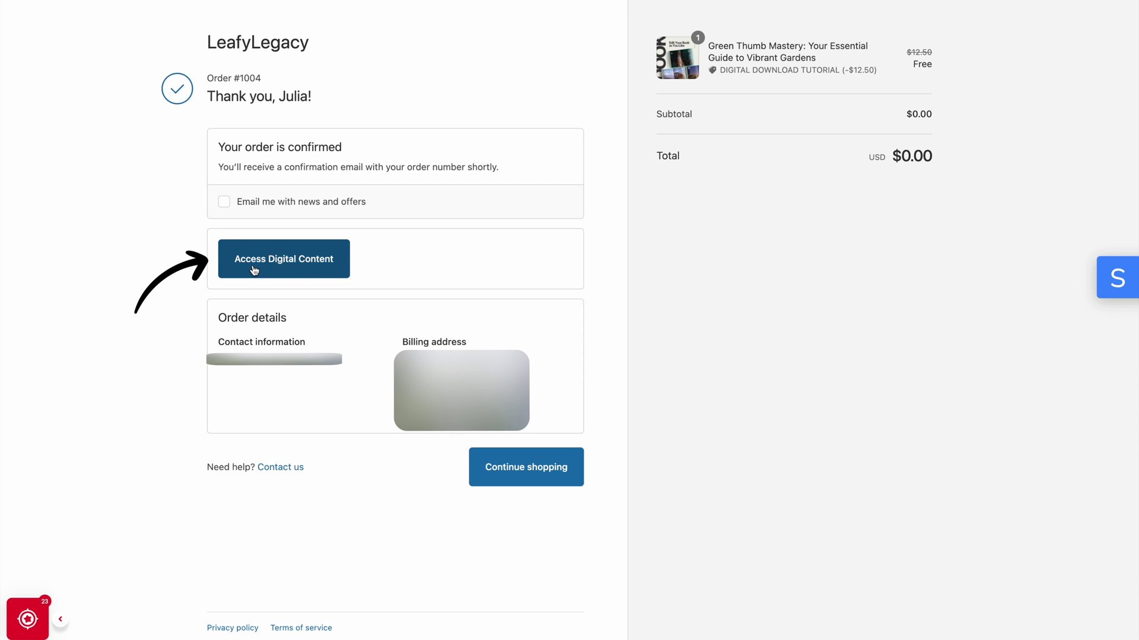
- From the order confirmation, open Access Digital Content and download Gardening Guide.pdf
left_click(297, 274)
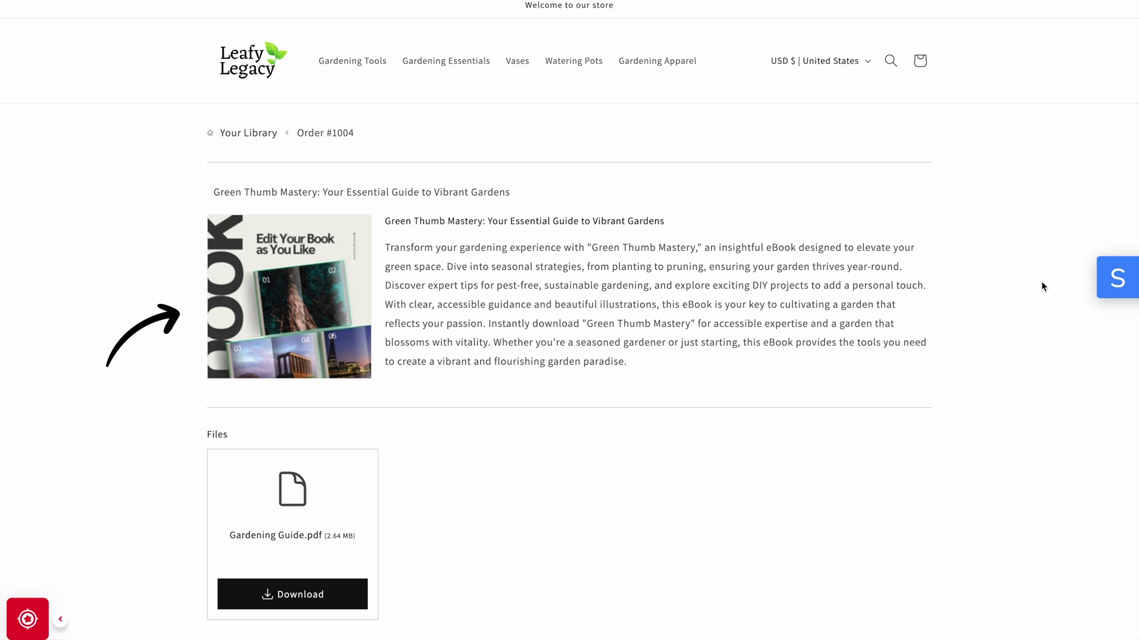
scroll(652, 356, "down", 2)
left_click(287, 492)
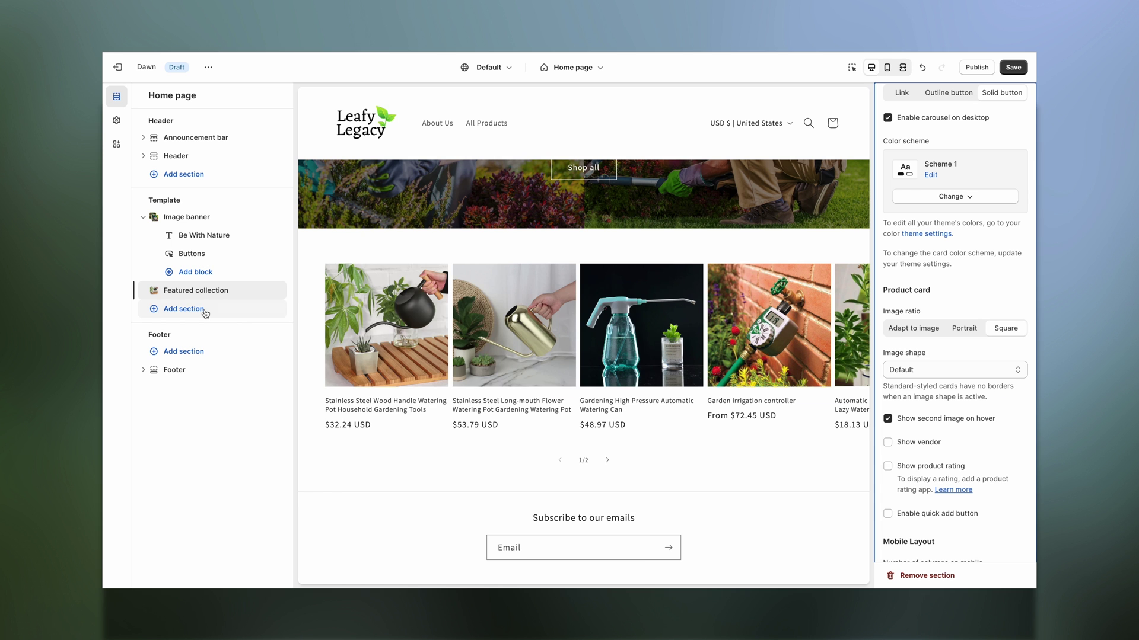
- Set the home page Featured collection's Maximum products to show slider to 11
left_click(204, 310)
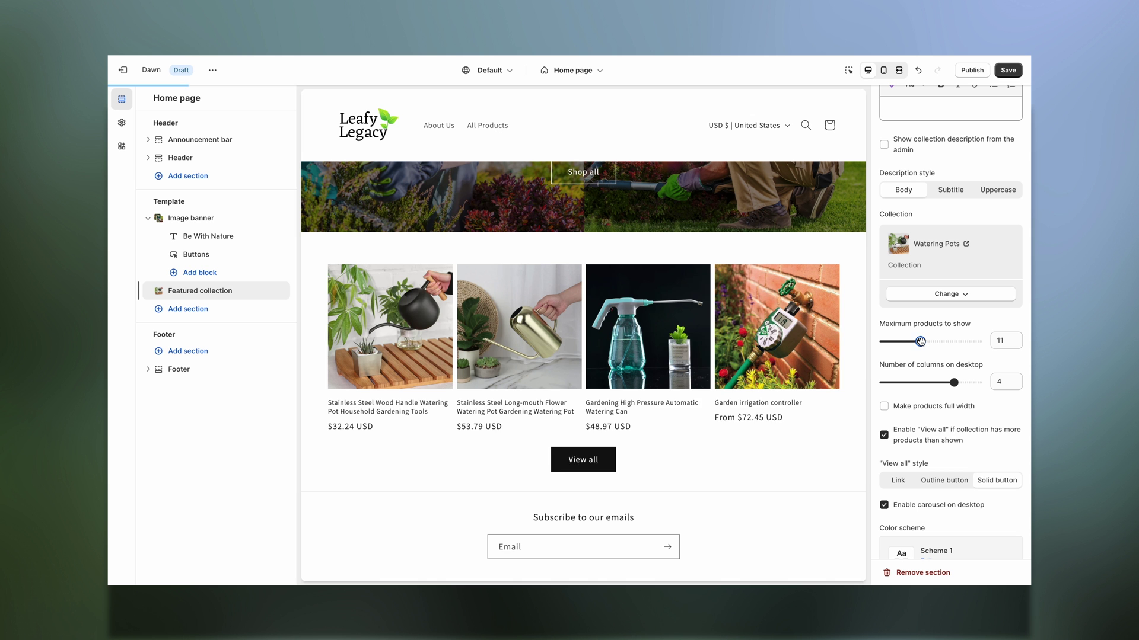
left_click_drag(882, 341, 919, 342)
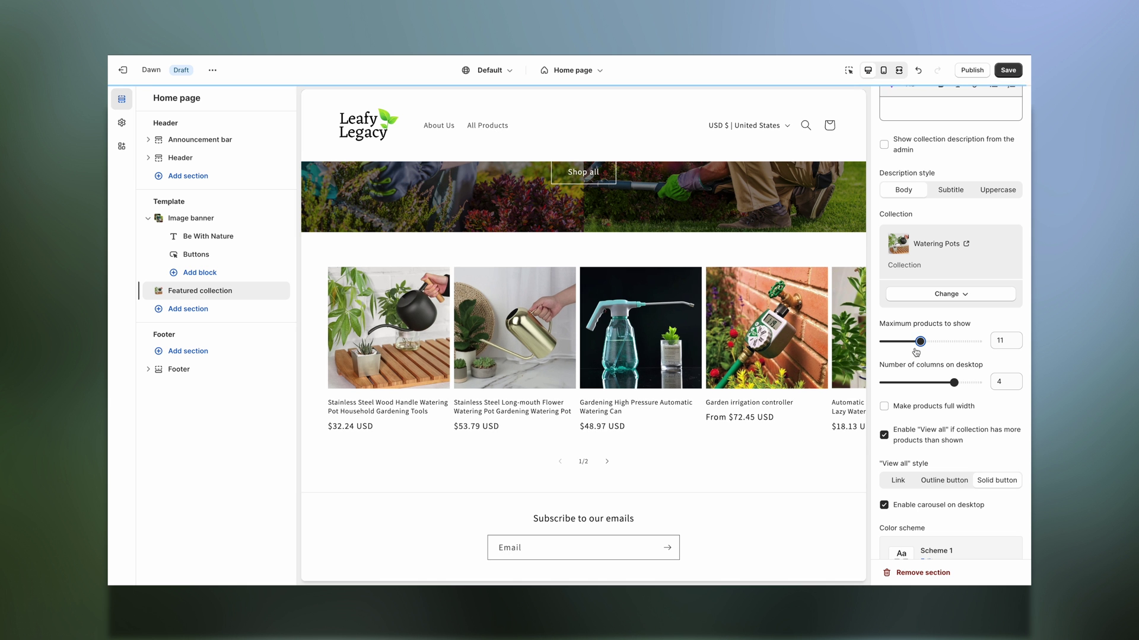